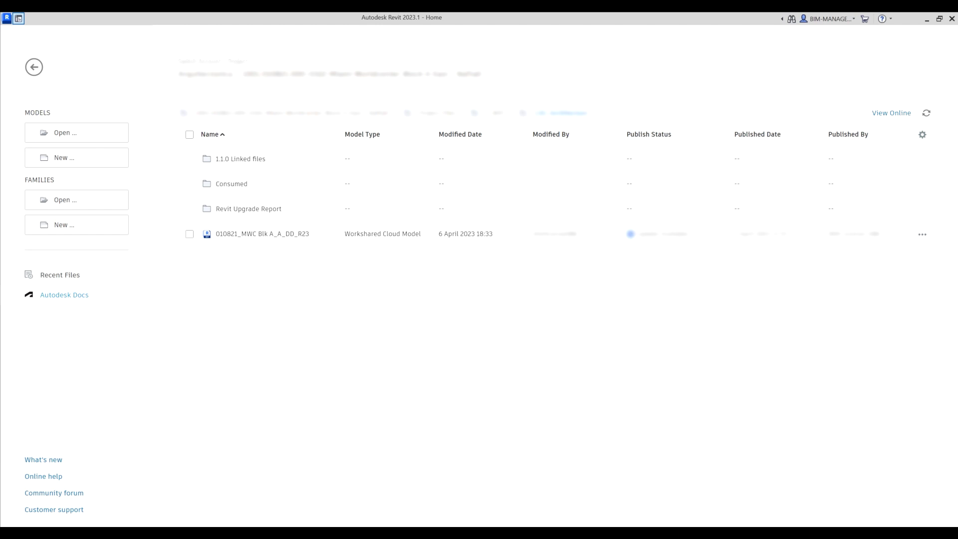
Bring up the model's Specify worksets list and select a range of worksets
{"action": "left_click", "coordinate": [921, 236]}
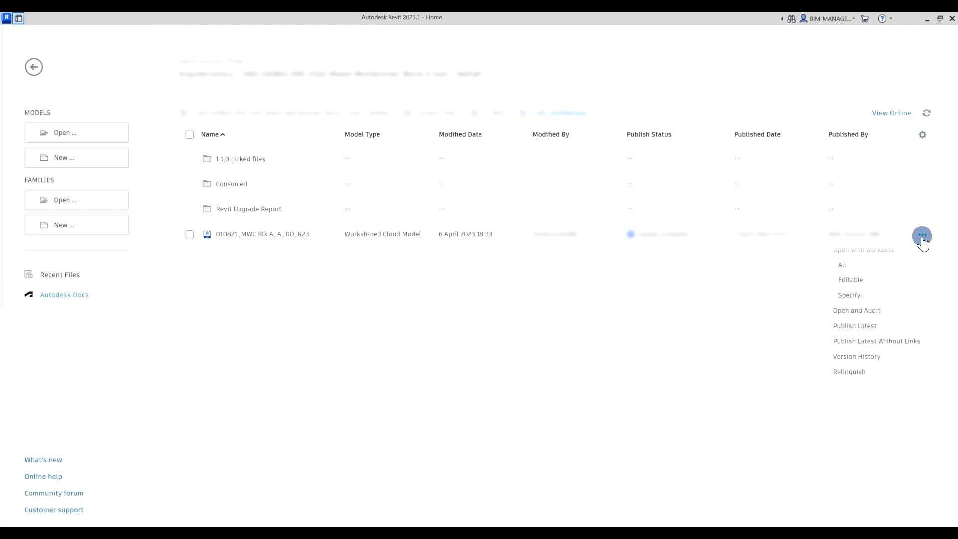
{"action": "left_click", "coordinate": [863, 296]}
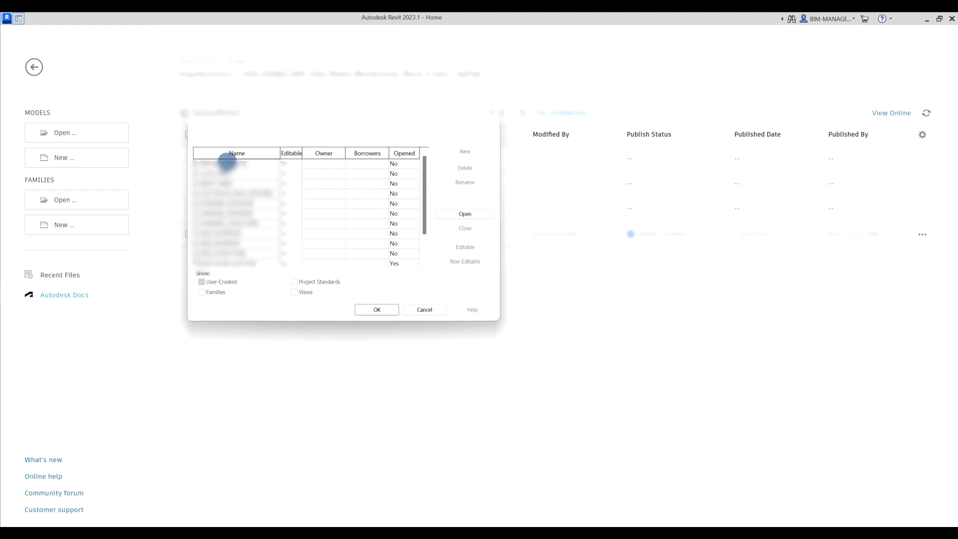
{"action": "left_click", "coordinate": [242, 165]}
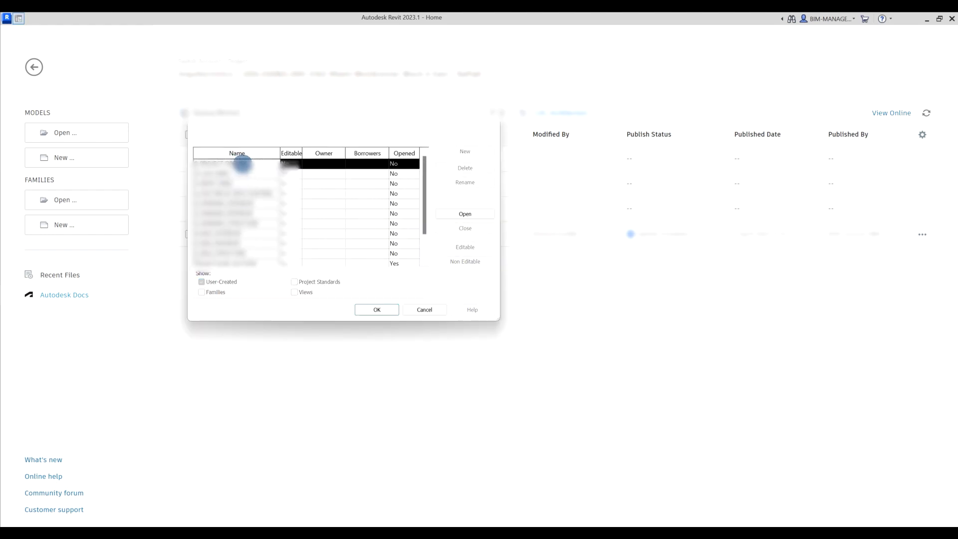
{"action": "scroll", "coordinate": [309, 215], "scroll_direction": "down", "scroll_amount": 1}
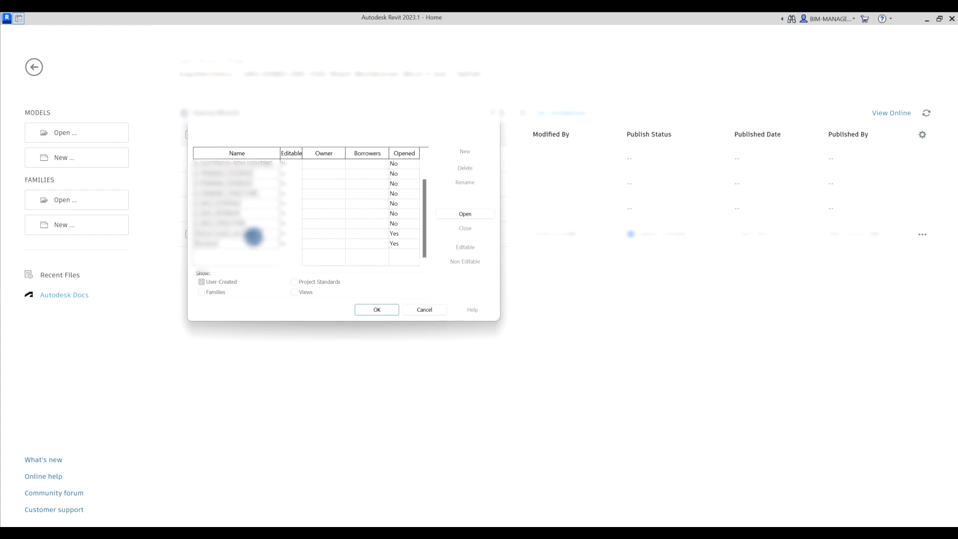
{"action": "left_click", "coordinate": [254, 236], "text": "shift"}
{"action": "scroll", "coordinate": [396, 195], "scroll_direction": "up", "scroll_amount": 1}
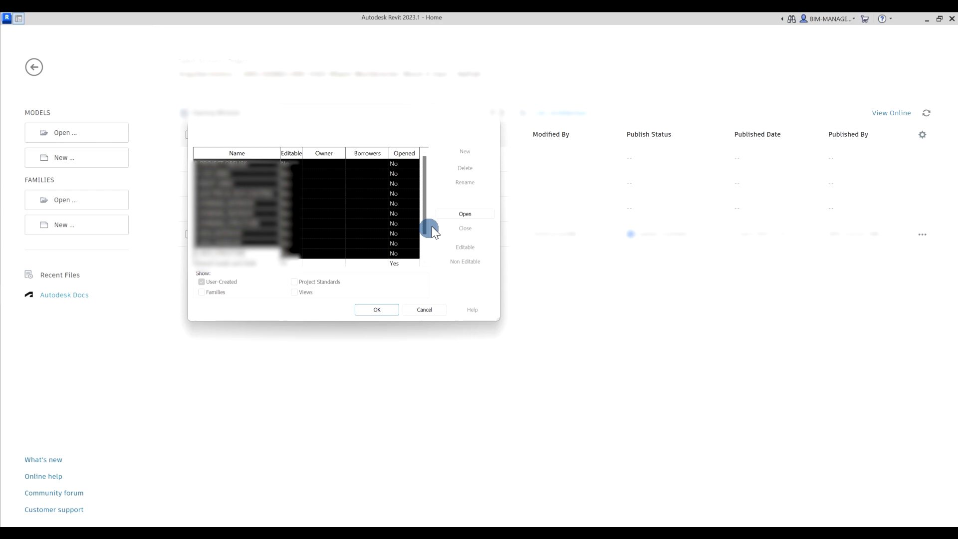
Set the selected worksets' Opened value to Yes, leaving the third workset closed
{"action": "left_click", "coordinate": [442, 214]}
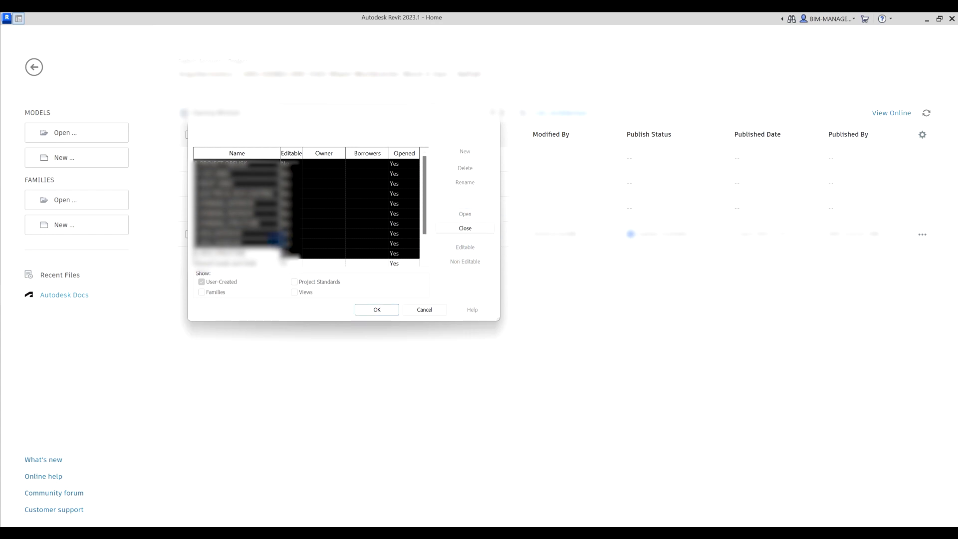
{"action": "left_click", "coordinate": [450, 230]}
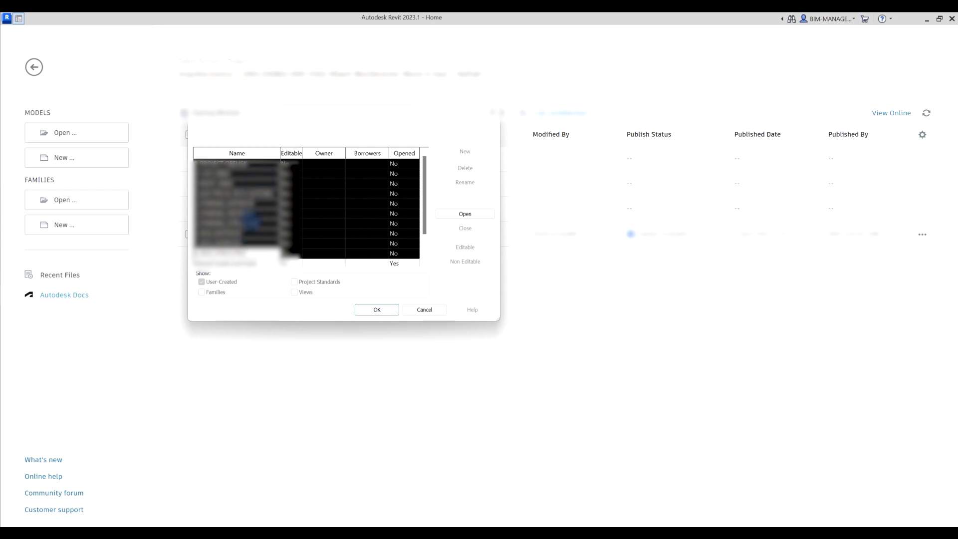
{"action": "left_click", "coordinate": [450, 214]}
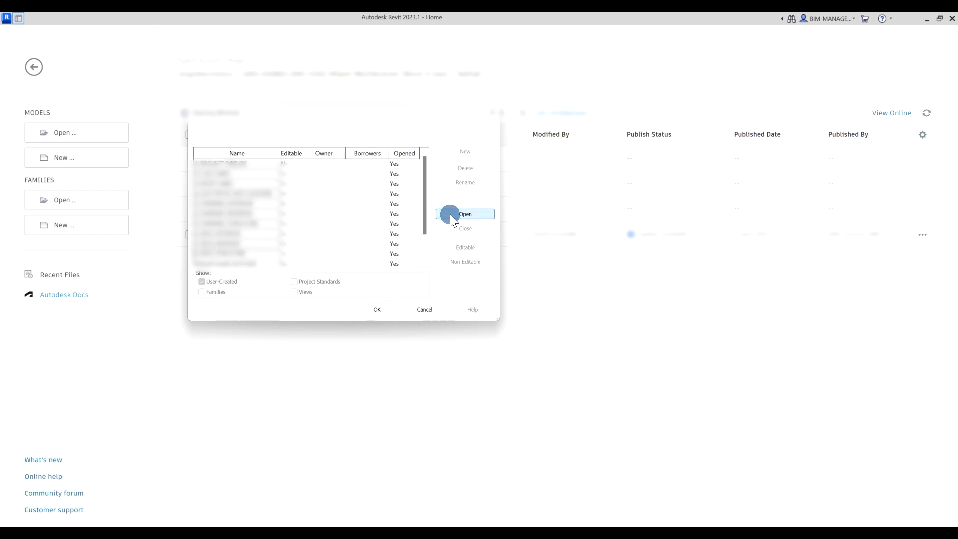
{"action": "left_click", "coordinate": [230, 183]}
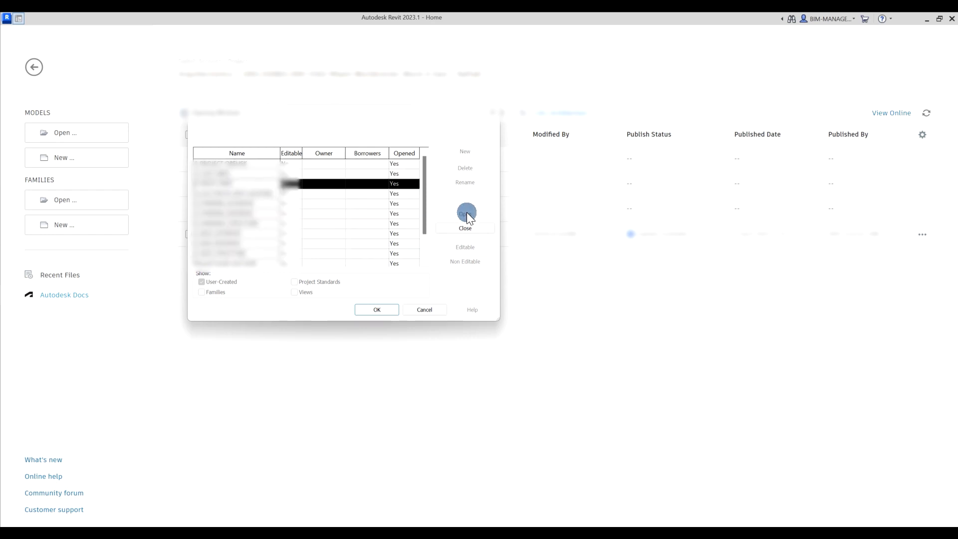
{"action": "left_click", "coordinate": [463, 229]}
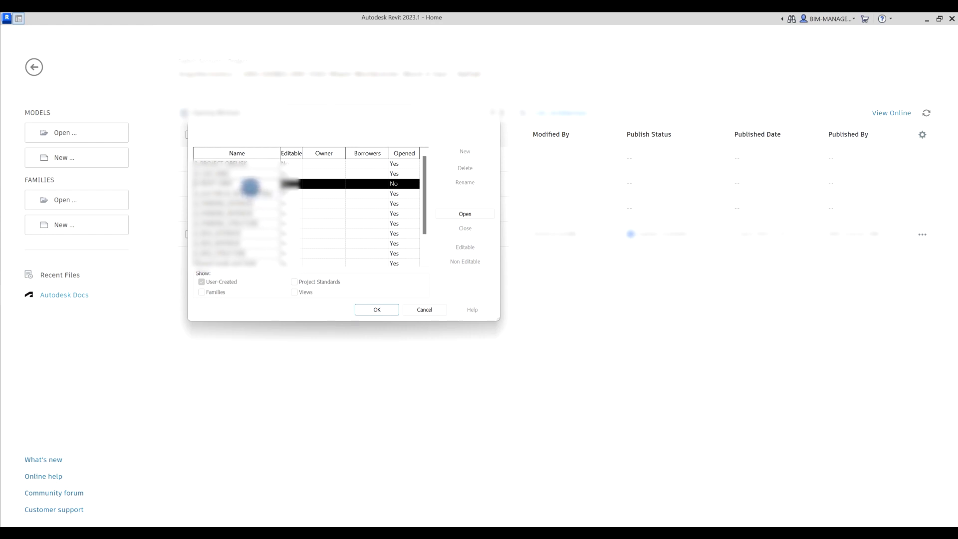
{"action": "left_click", "coordinate": [247, 163]}
{"action": "scroll", "coordinate": [260, 225], "scroll_direction": "down", "scroll_amount": 1}
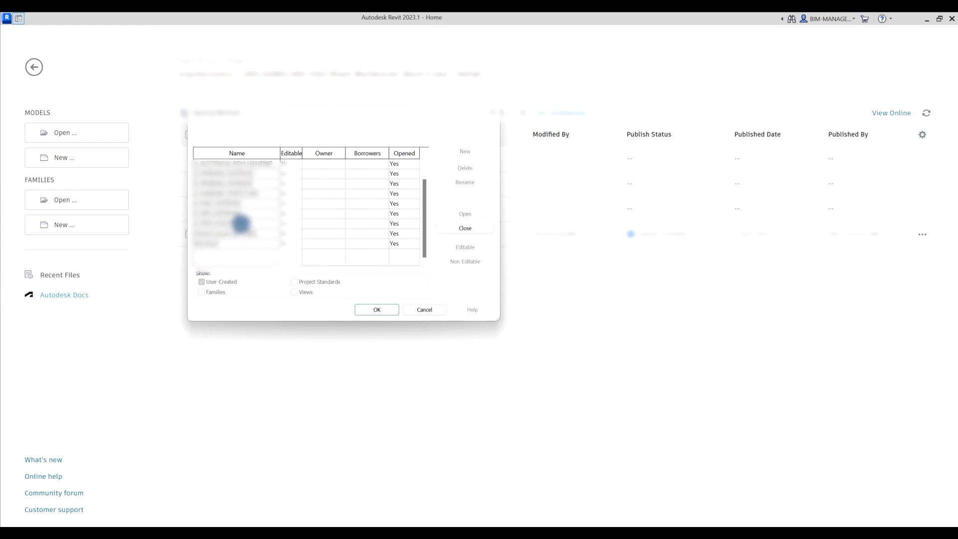
{"action": "left_click", "coordinate": [261, 224], "text": "shift"}
{"action": "left_click", "coordinate": [454, 228]}
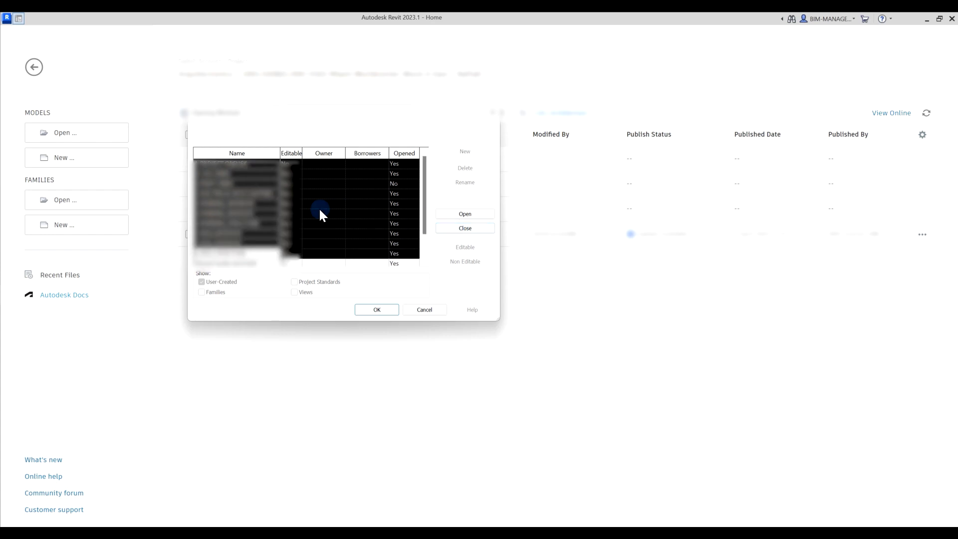
Confirm the workset choices with OK to load the model, then close the error screenshot viewer
{"action": "left_click", "coordinate": [257, 184]}
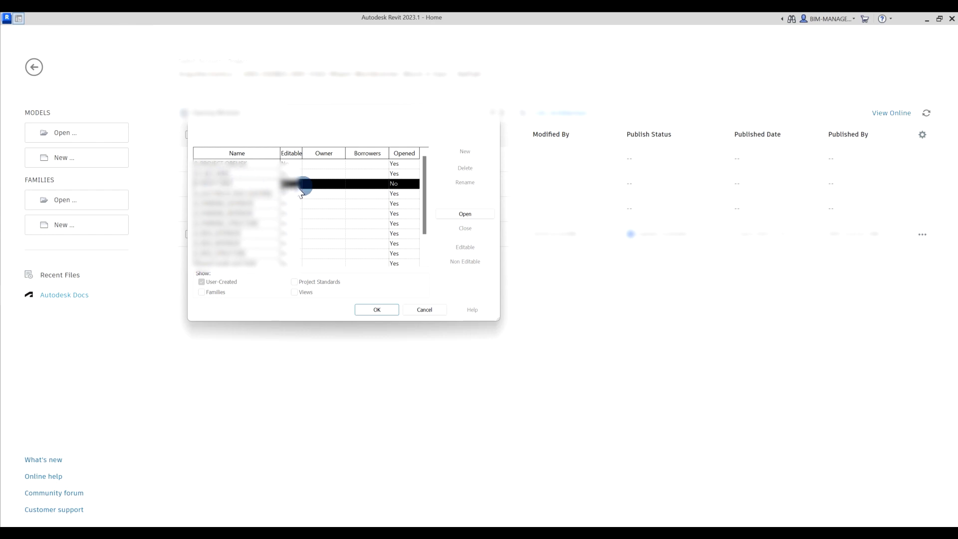
{"action": "left_click", "coordinate": [376, 310]}
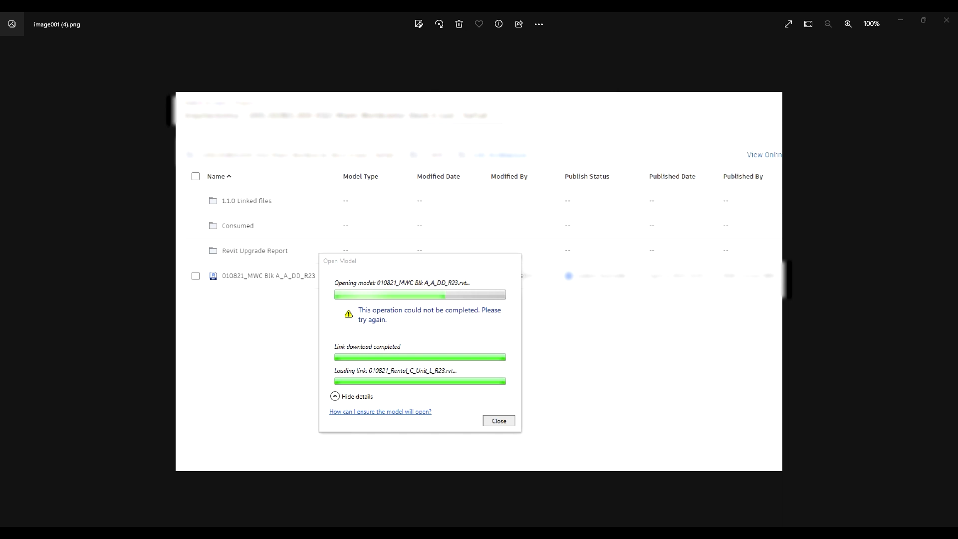
{"action": "left_click", "coordinate": [902, 22]}
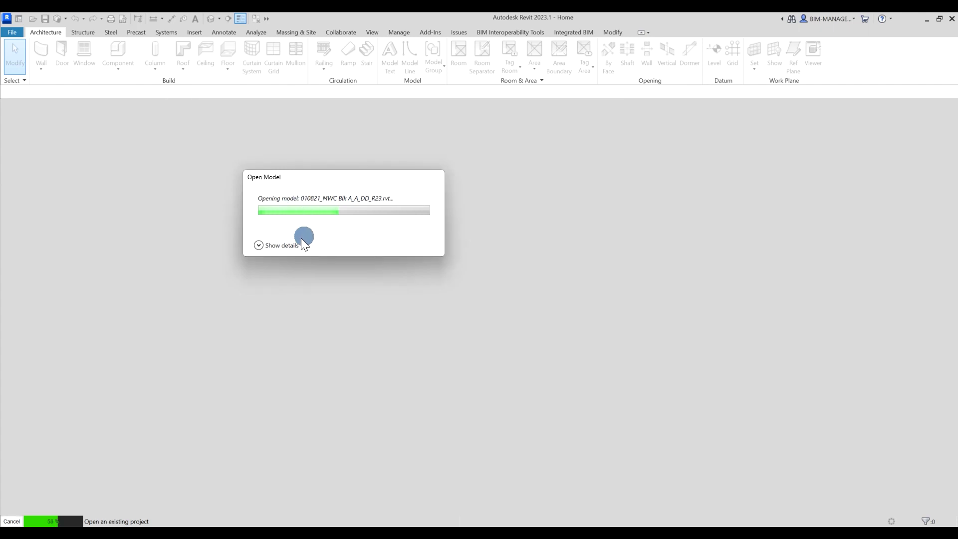
Show details in the Open Model progress dialog
{"action": "left_click", "coordinate": [258, 245]}
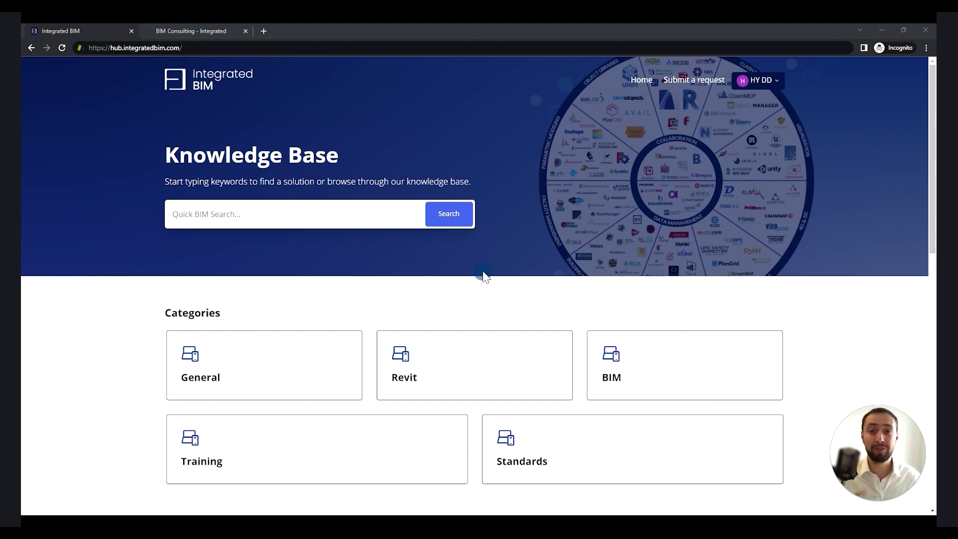
Switch to the BIM Consulting browser tab showing the Hourly Packages pricing table
{"action": "left_click", "coordinate": [198, 27]}
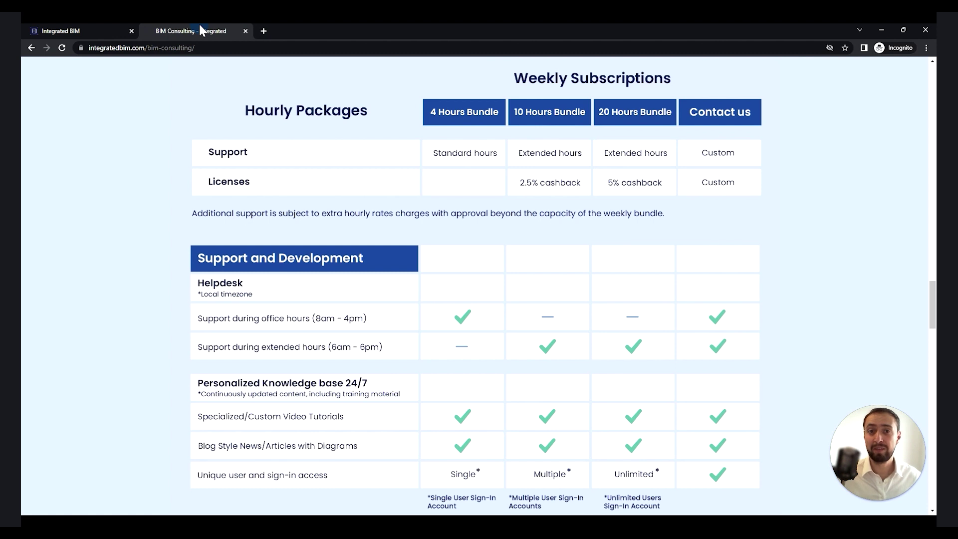